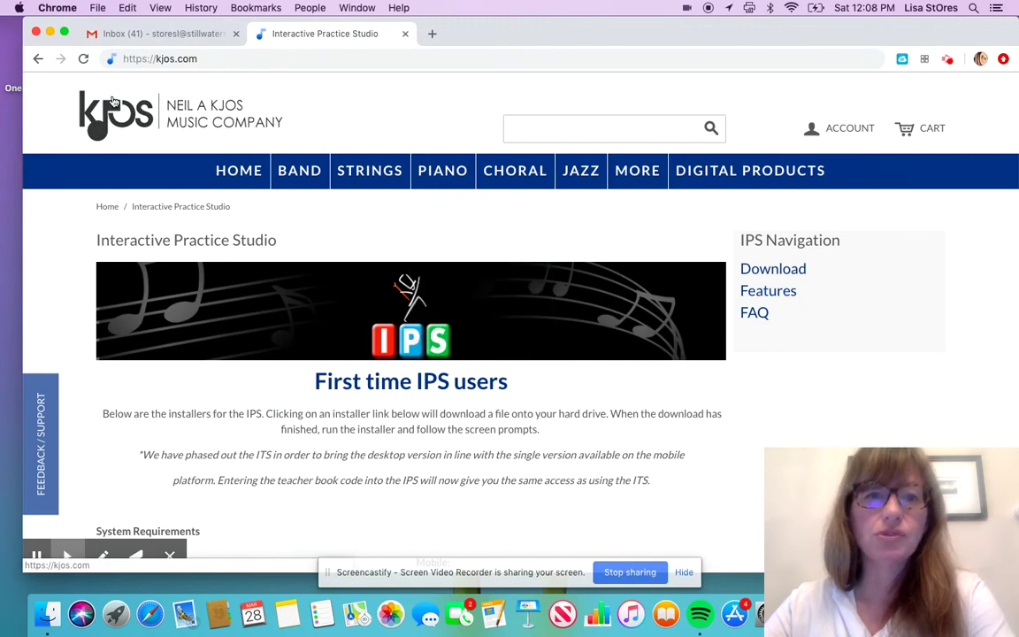
Return to the Kjos home page and open the Interactive Practice Studio page from its IPS banner.
{"action": "scroll", "coordinate": [455, 416], "scroll_direction": "down", "scroll_amount": 2}
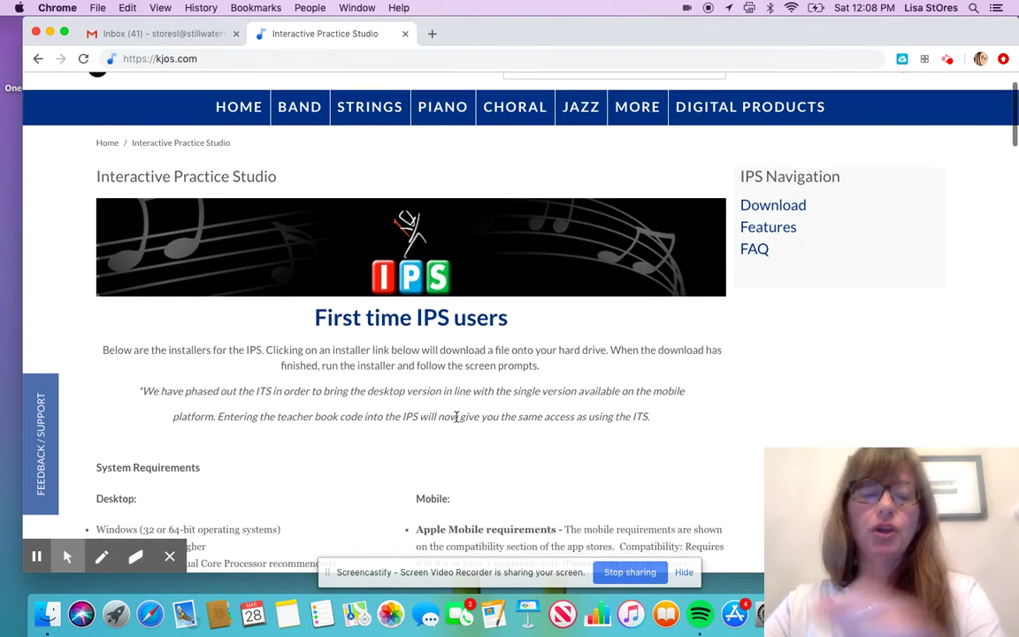
{"action": "left_click", "coordinate": [111, 149]}
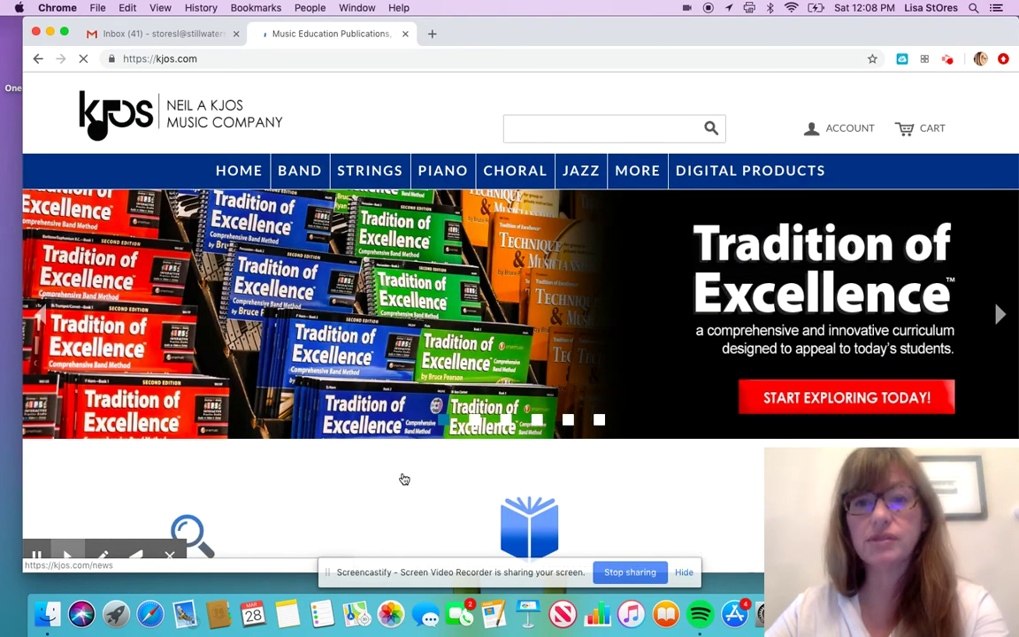
{"action": "scroll", "coordinate": [404, 479], "scroll_direction": "down", "scroll_amount": 5}
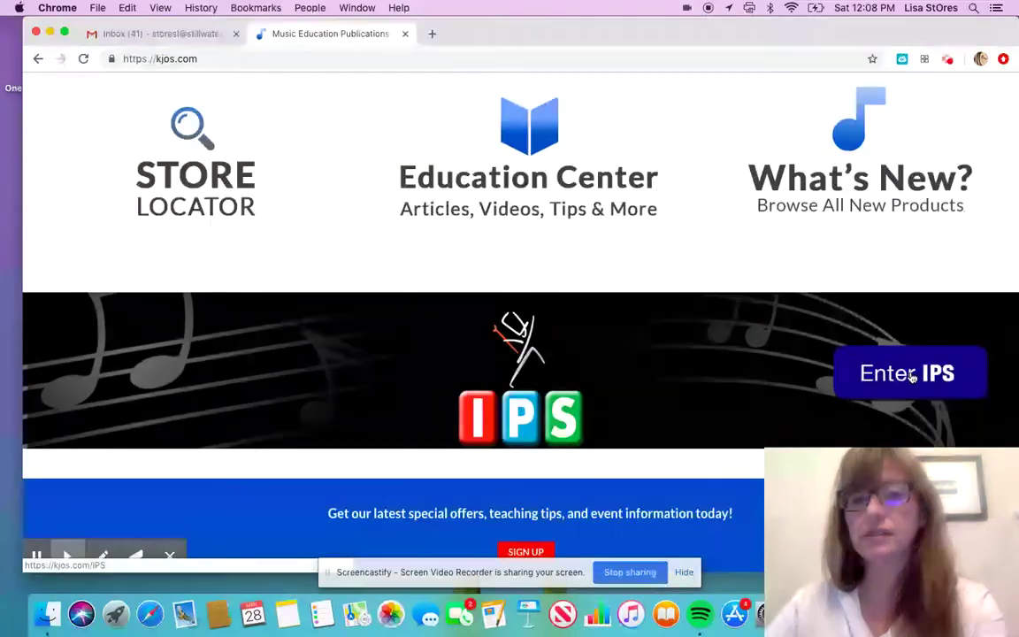
{"action": "left_click", "coordinate": [912, 377]}
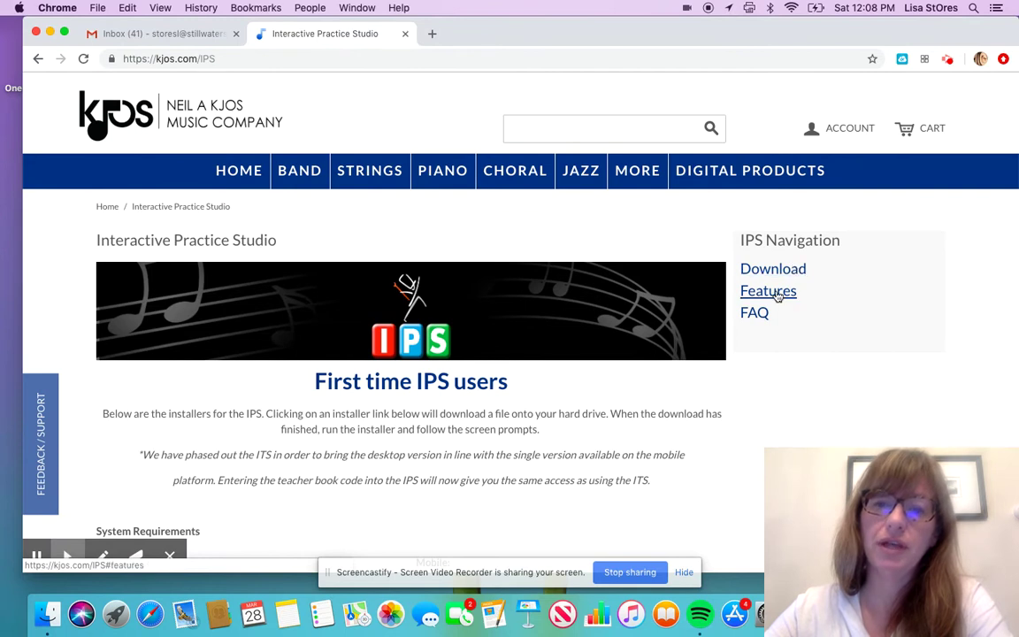
Look over the IPS Features and FAQ sections, then minimize Chrome to reveal the desktop.
{"action": "left_click", "coordinate": [777, 292]}
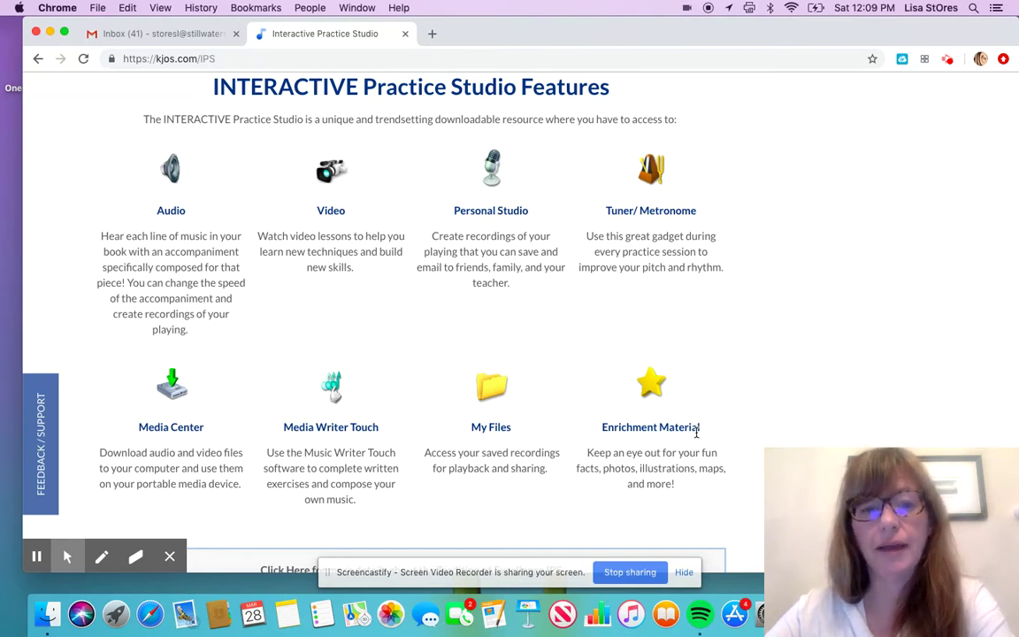
{"action": "scroll", "coordinate": [696, 432], "scroll_direction": "up", "scroll_amount": 10}
{"action": "left_click", "coordinate": [756, 311]}
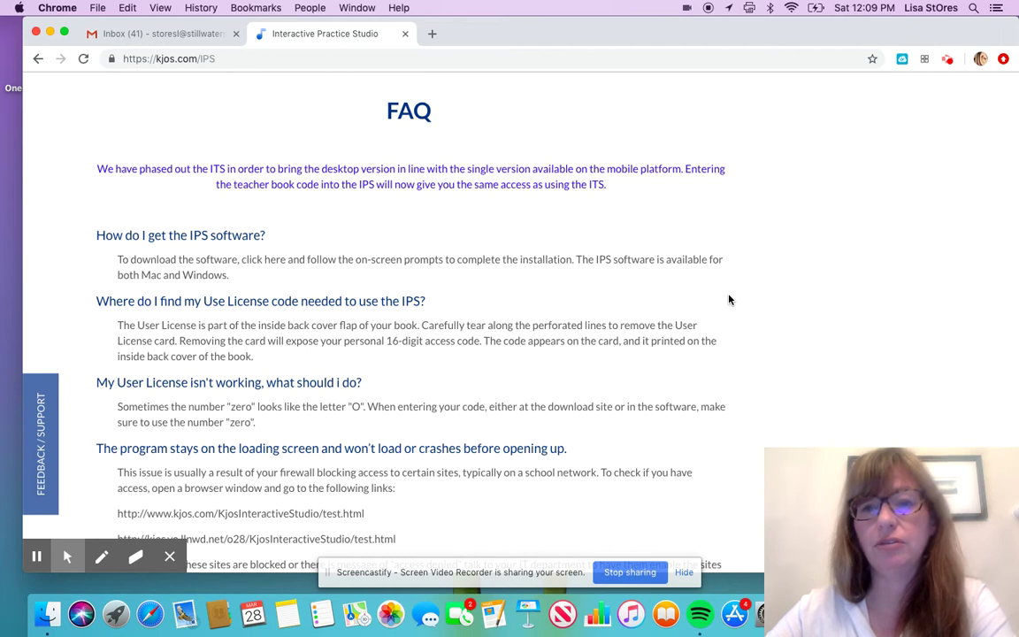
{"action": "scroll", "coordinate": [729, 299], "scroll_direction": "up", "scroll_amount": 10}
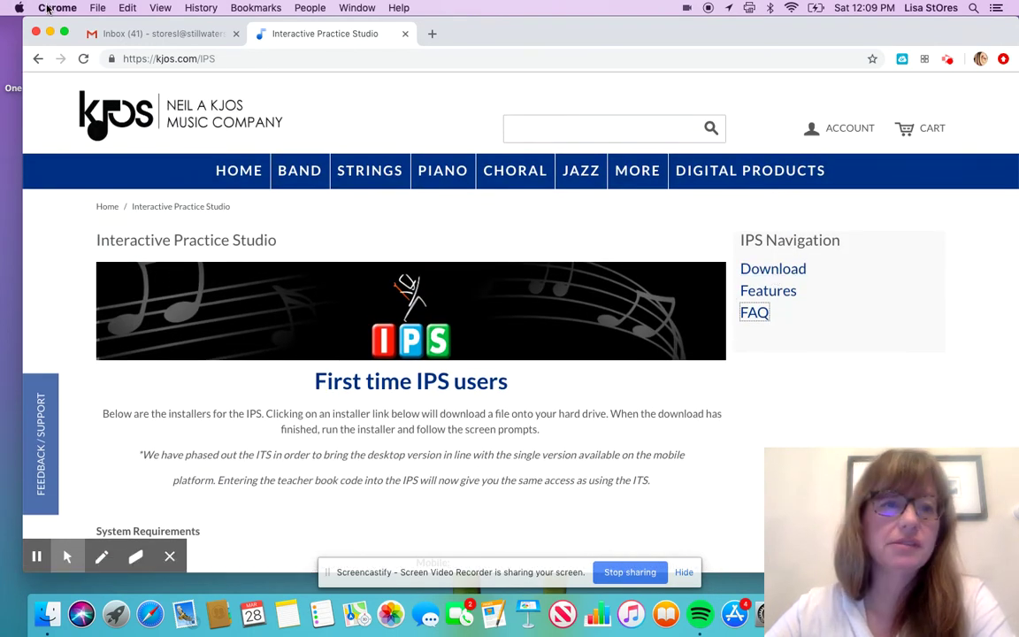
{"action": "left_click", "coordinate": [50, 32]}
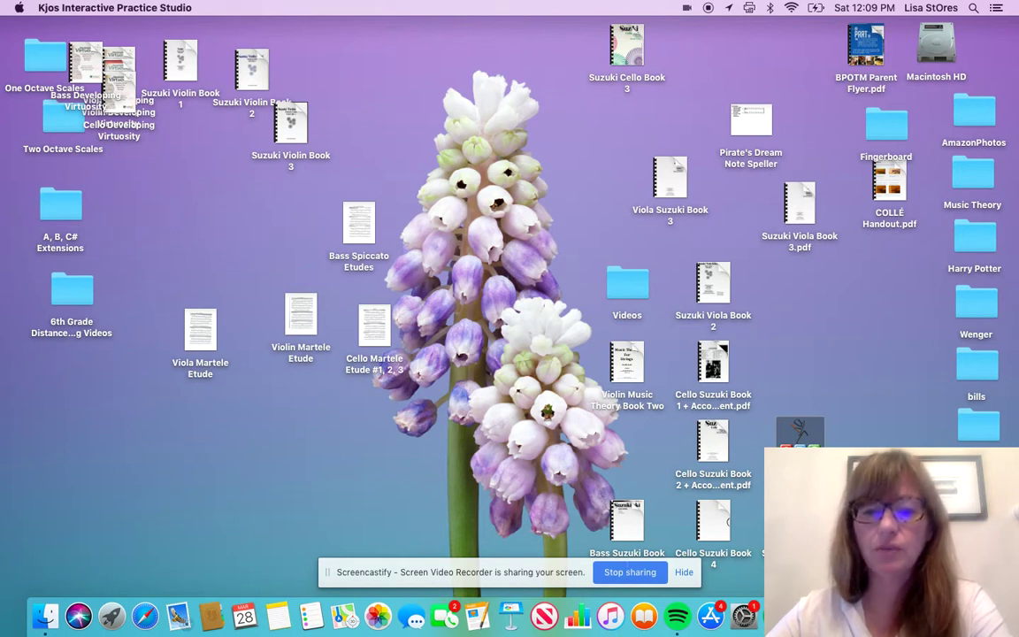
Launch Interactive Practice Studio from the desktop and continue past its welcome screen to Sign In.
{"action": "left_click", "coordinate": [683, 573]}
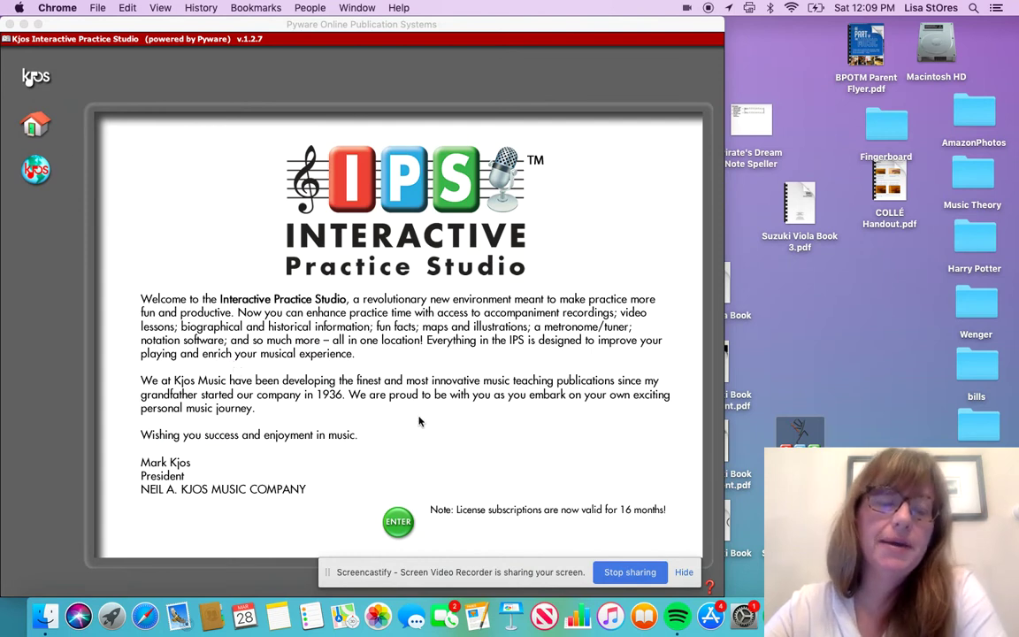
{"action": "left_click", "coordinate": [398, 522]}
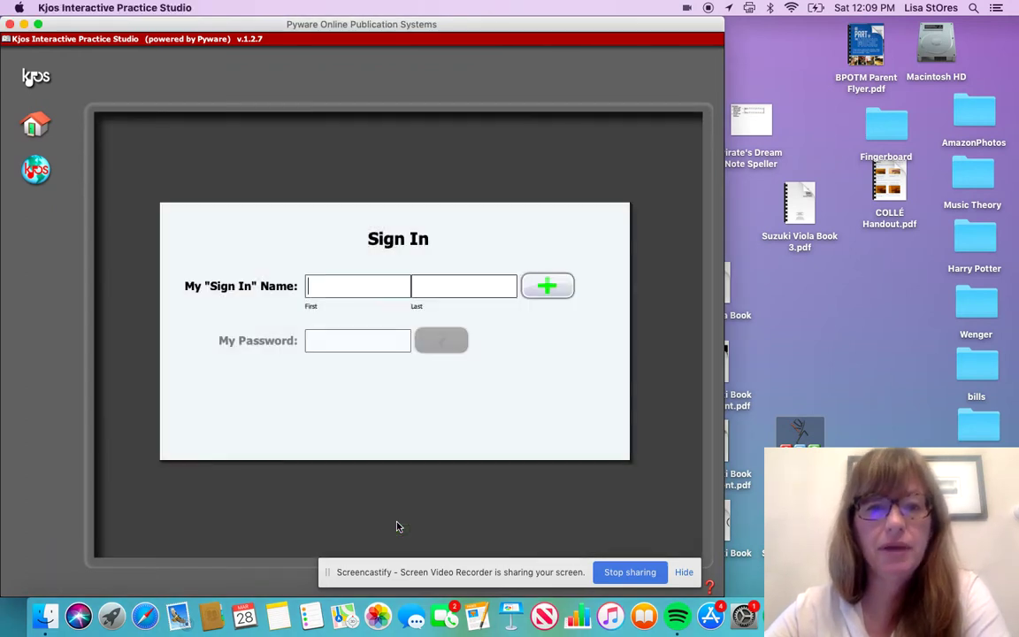
Sign in by entering the user's first and last name and submitting.
{"action": "type", "text": "Lisa"}
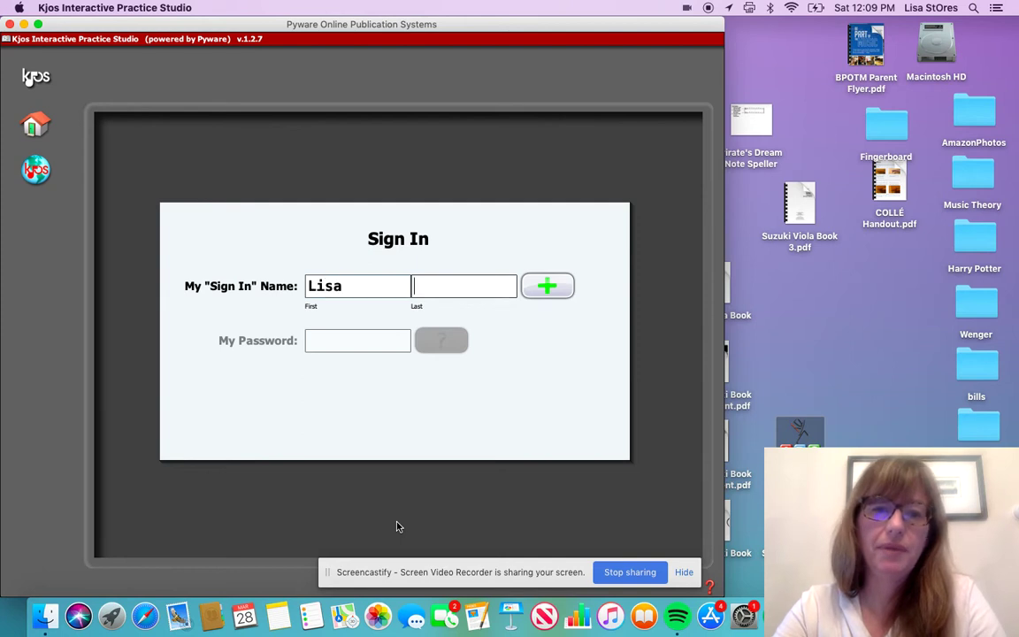
{"action": "key", "text": "Tab"}
{"action": "type", "text": "St"}
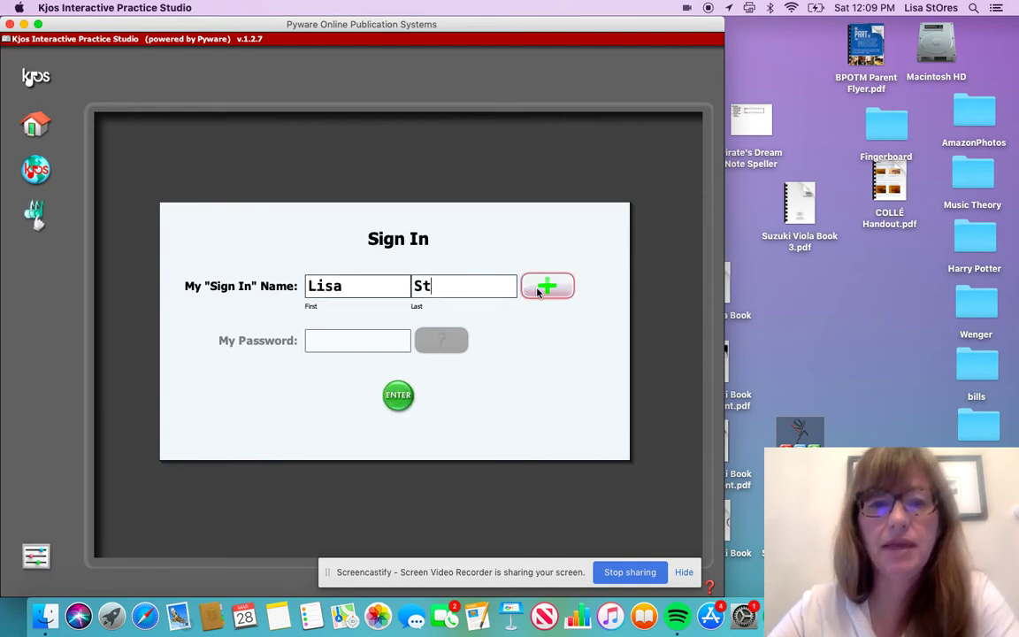
{"action": "left_click", "coordinate": [396, 400]}
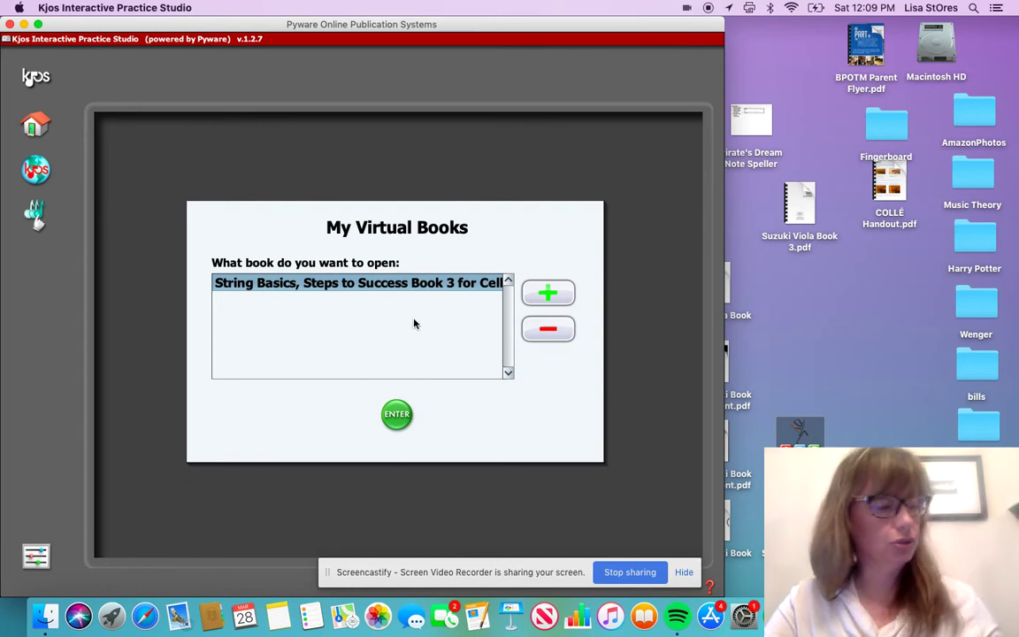
Enter String Basics Cello Book 3 from the My Virtual Books list.
{"action": "left_click", "coordinate": [396, 413]}
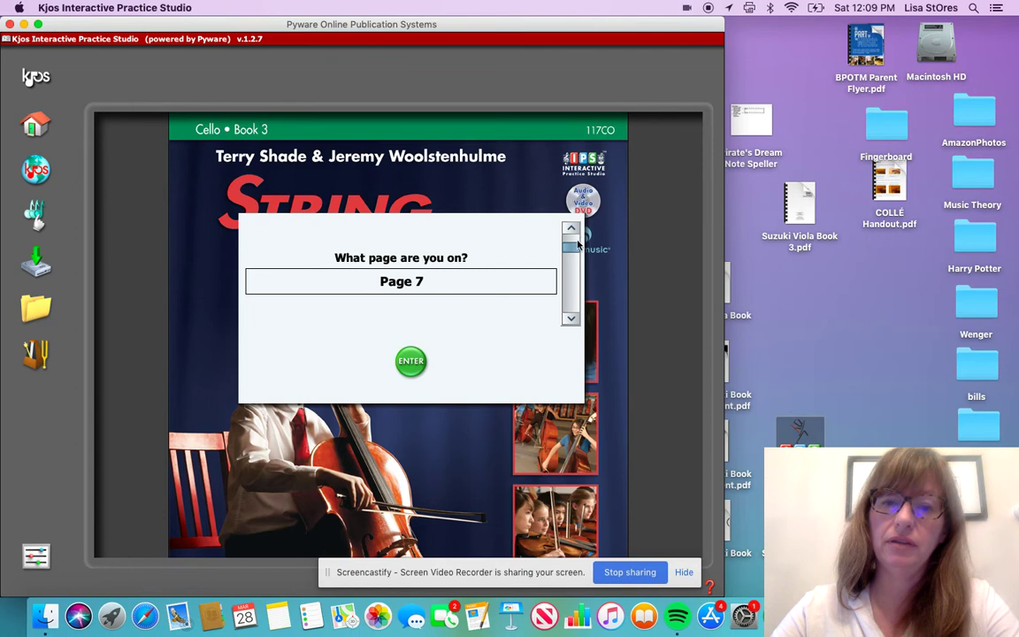
Scroll the page list to Page 13 - A Minor and open the book there.
{"action": "left_click_drag", "start_coordinate": [570, 248], "coordinate": [571, 284]}
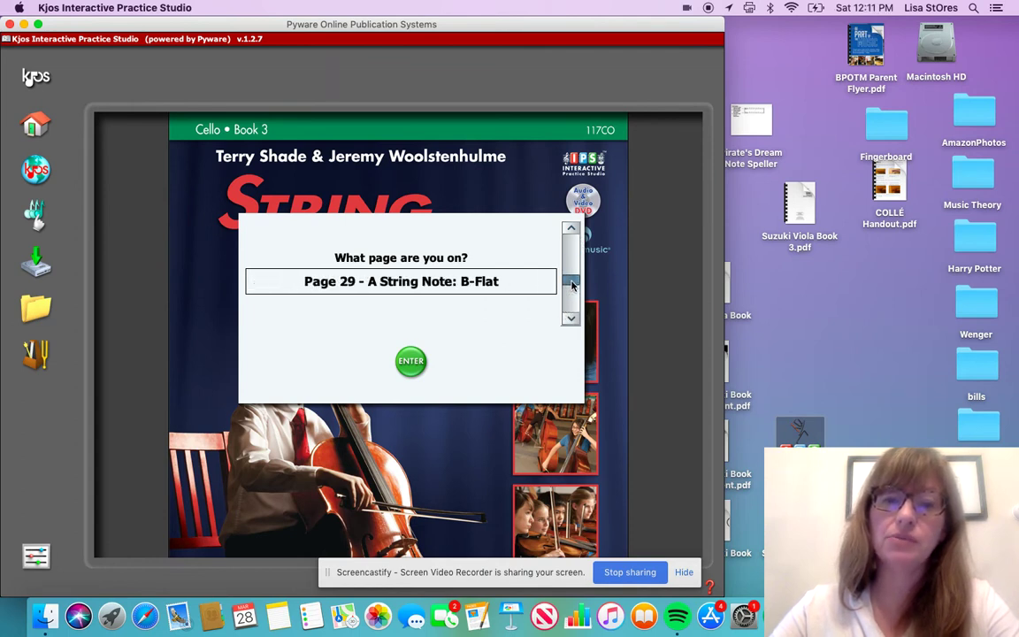
{"action": "left_click_drag", "start_coordinate": [572, 284], "coordinate": [566, 260]}
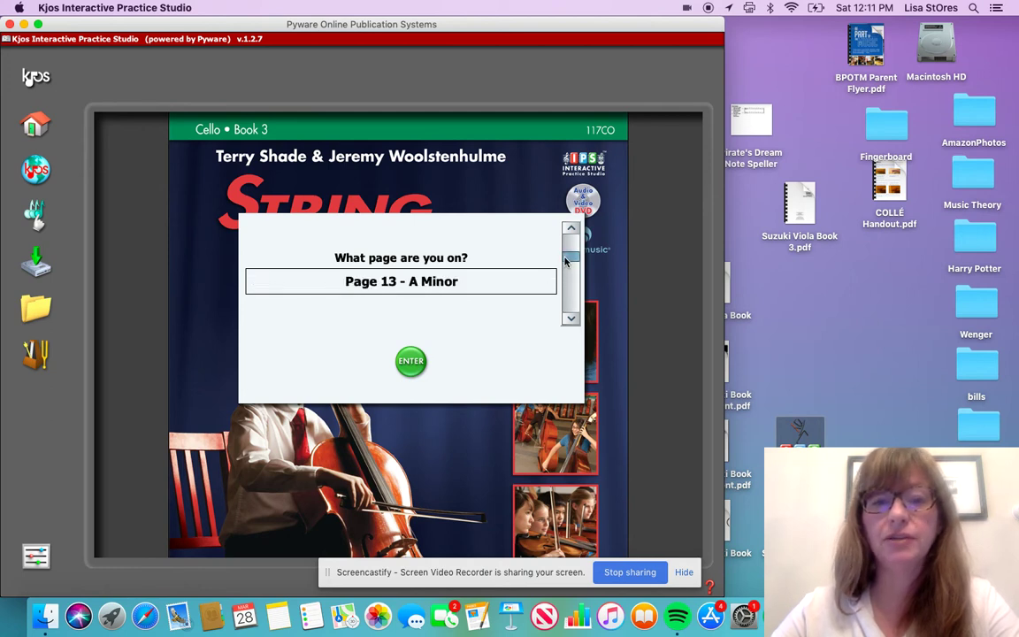
{"action": "left_click", "coordinate": [410, 358]}
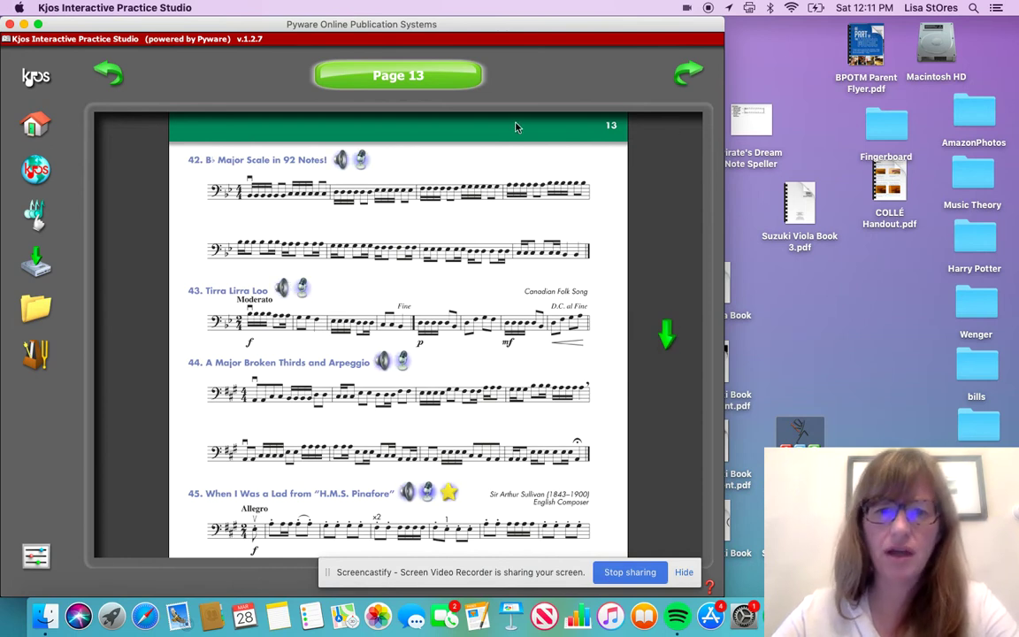
On page 14, play 47. Dance – Duet with the student part on, then open its recording panel.
{"action": "left_click", "coordinate": [689, 72]}
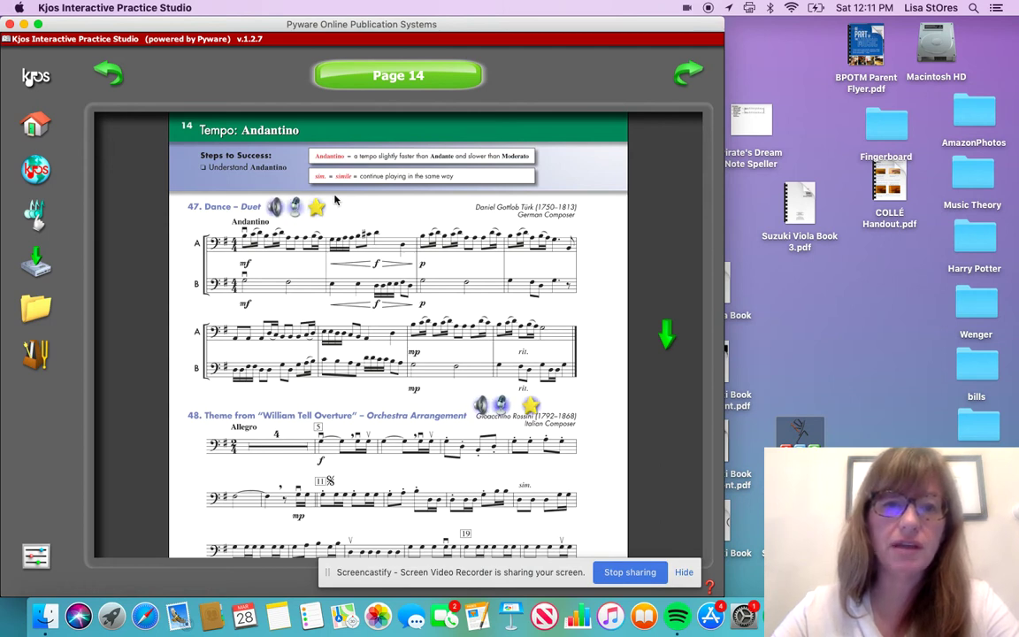
{"action": "left_click", "coordinate": [274, 207]}
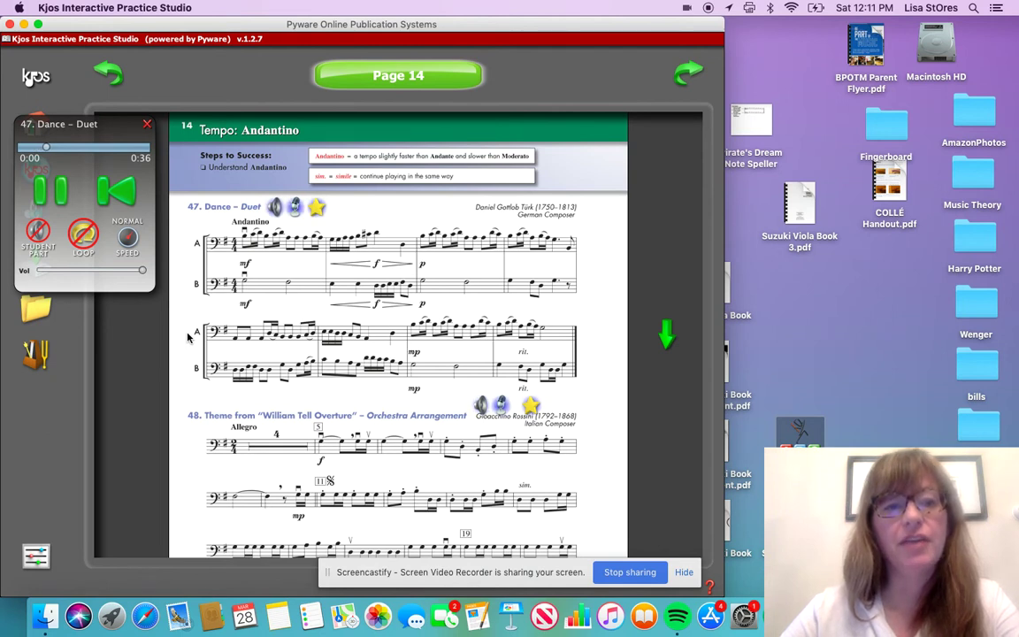
{"action": "left_click", "coordinate": [38, 231]}
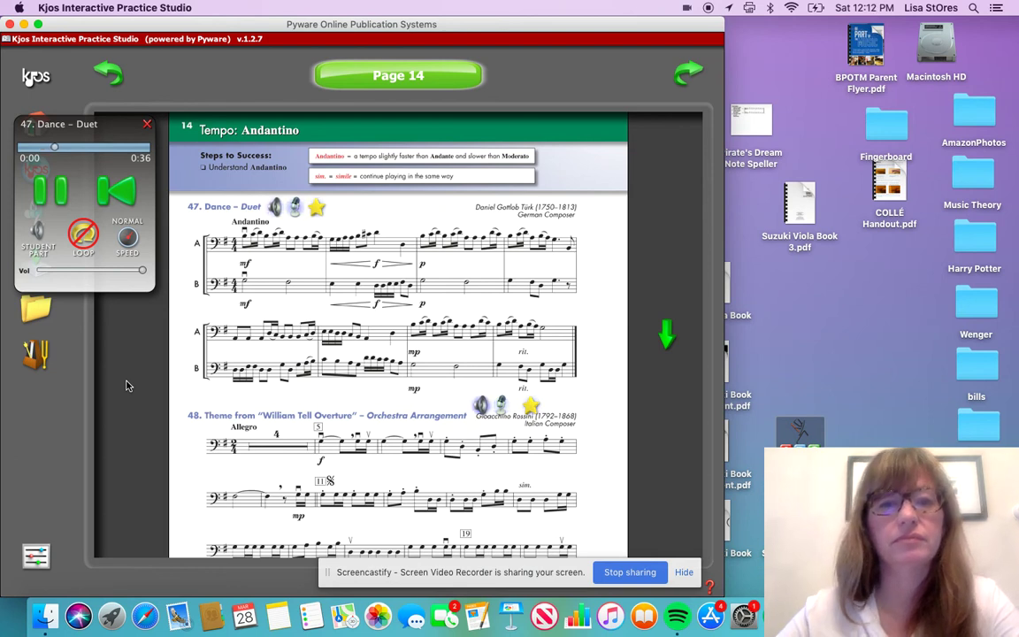
{"action": "left_click", "coordinate": [148, 125]}
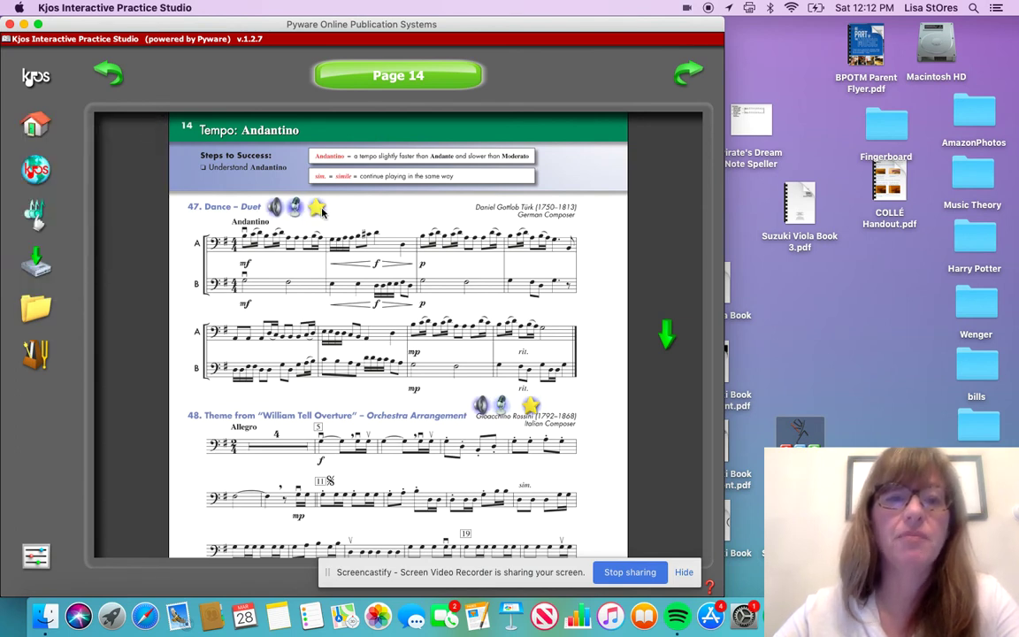
{"action": "left_click", "coordinate": [293, 210]}
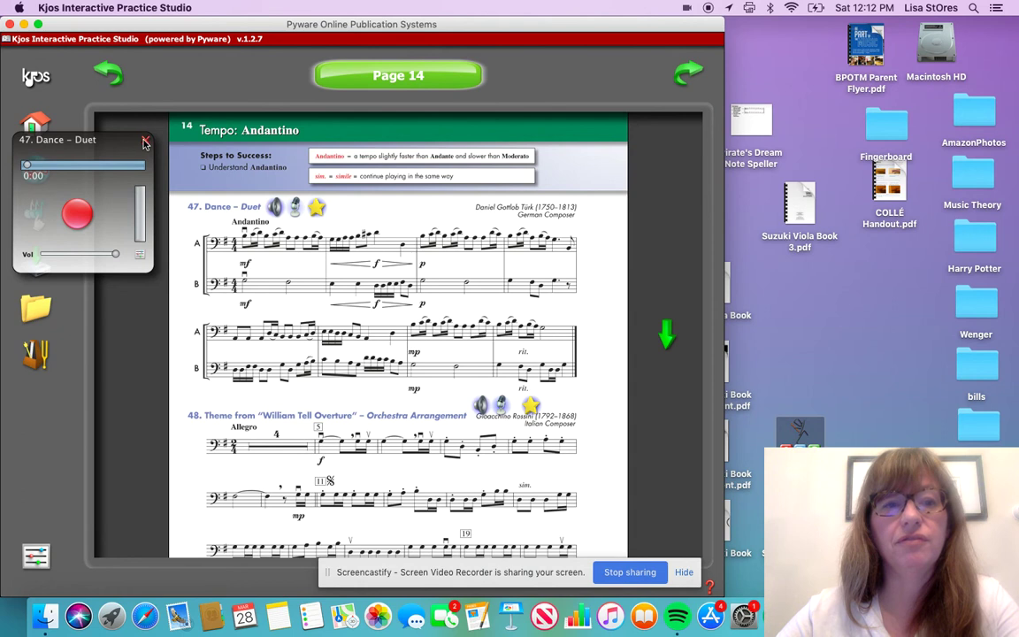
{"action": "left_click", "coordinate": [146, 143]}
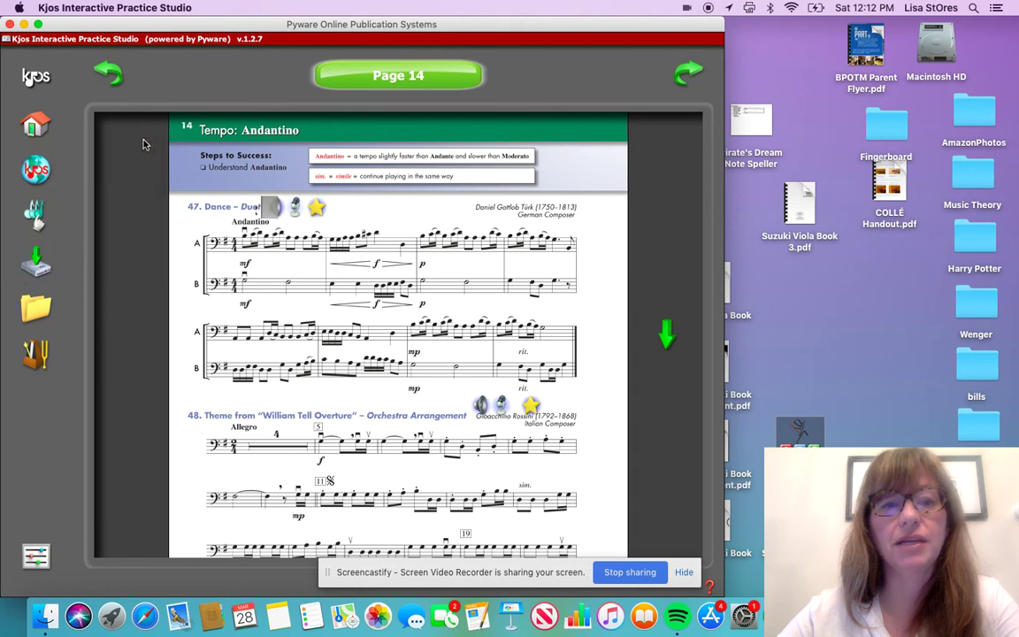
{"action": "left_click", "coordinate": [316, 208]}
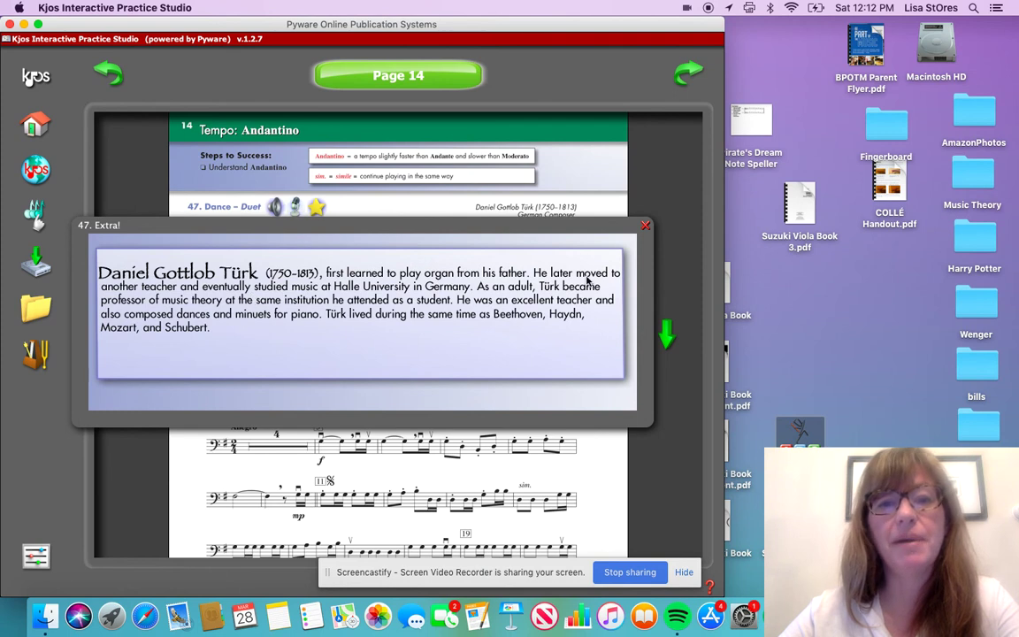
{"action": "left_click", "coordinate": [644, 228]}
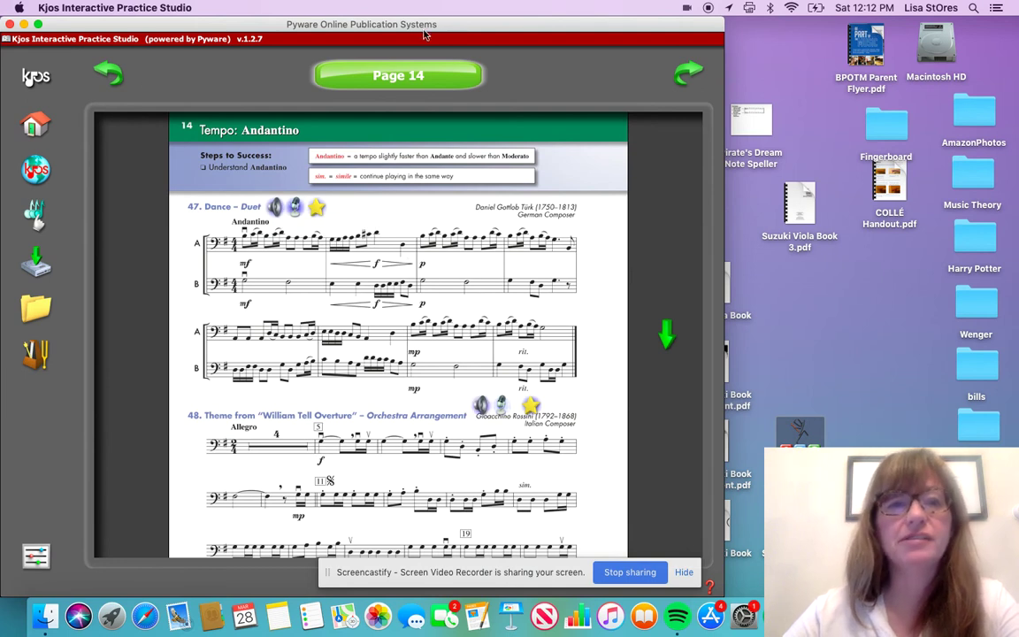
Shift the app window right, then left, then right again so it sits fully on screen.
{"action": "left_click_drag", "start_coordinate": [415, 19], "coordinate": [530, 4]}
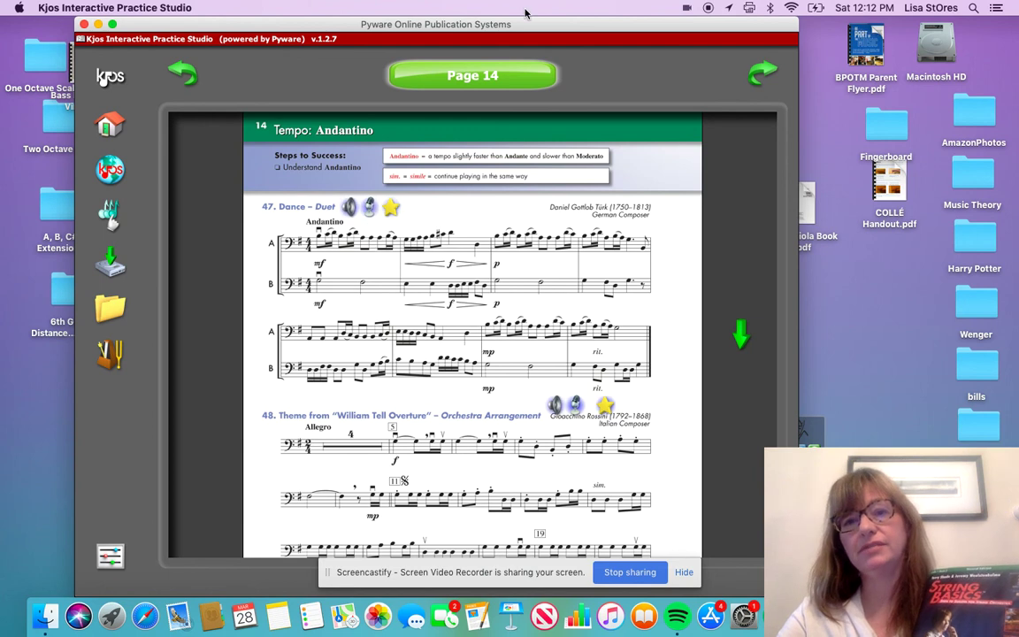
{"action": "left_click_drag", "start_coordinate": [534, 21], "coordinate": [417, 15]}
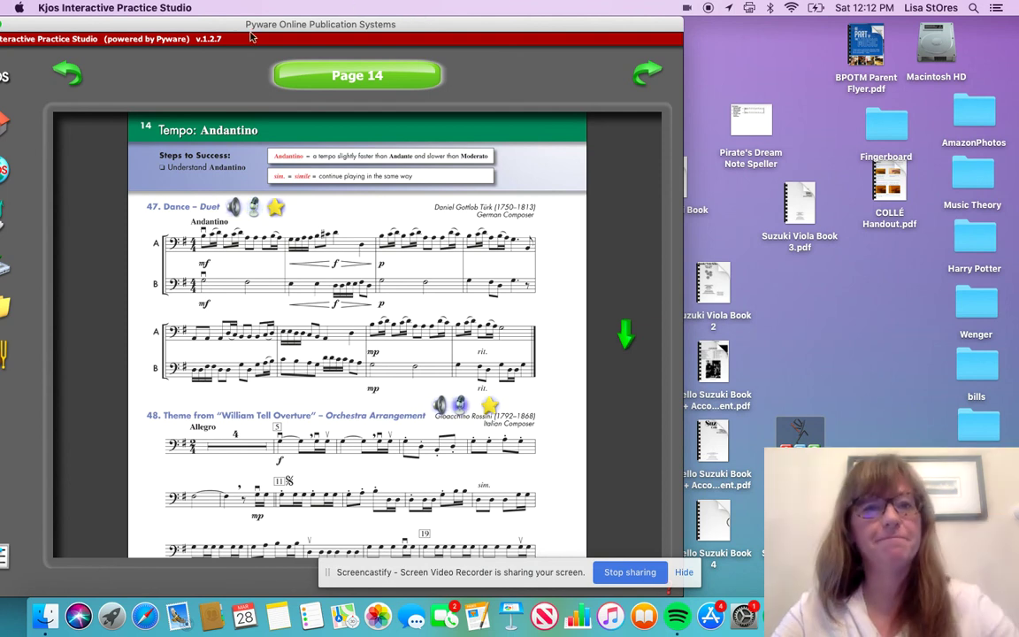
{"action": "left_click_drag", "start_coordinate": [226, 27], "coordinate": [427, 27]}
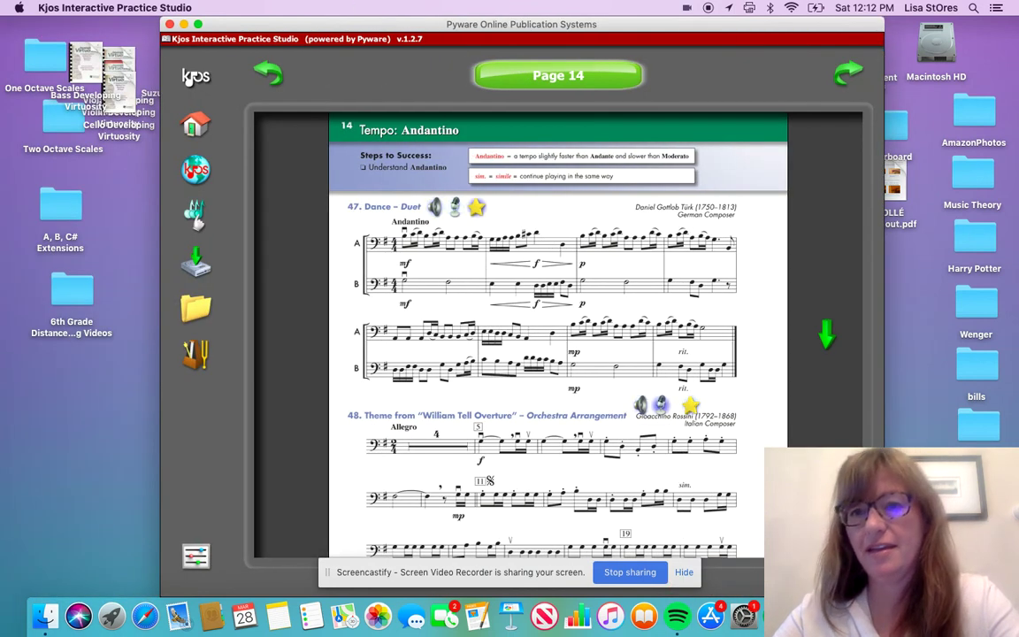